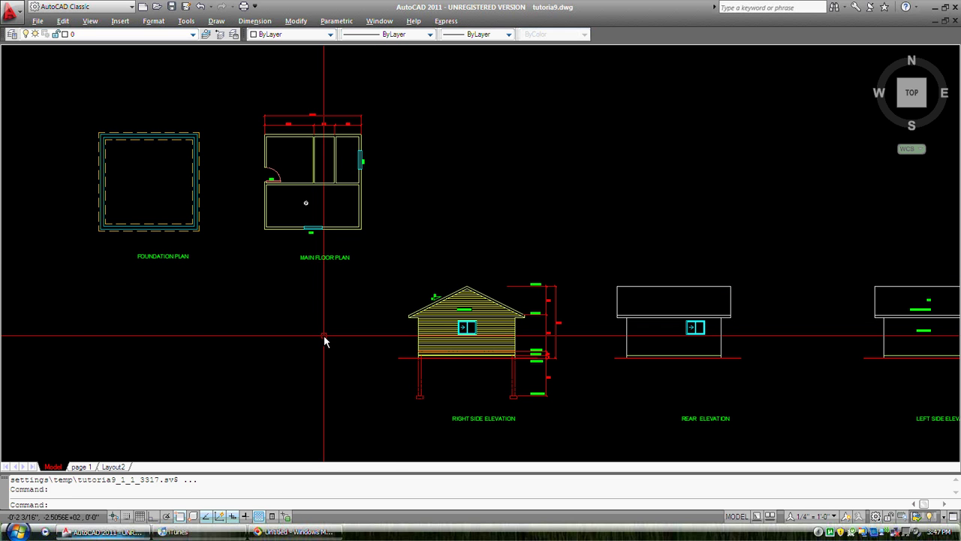
Show the page 1 layout sheet, briefly check Model space, then return to page 1
click(84, 468)
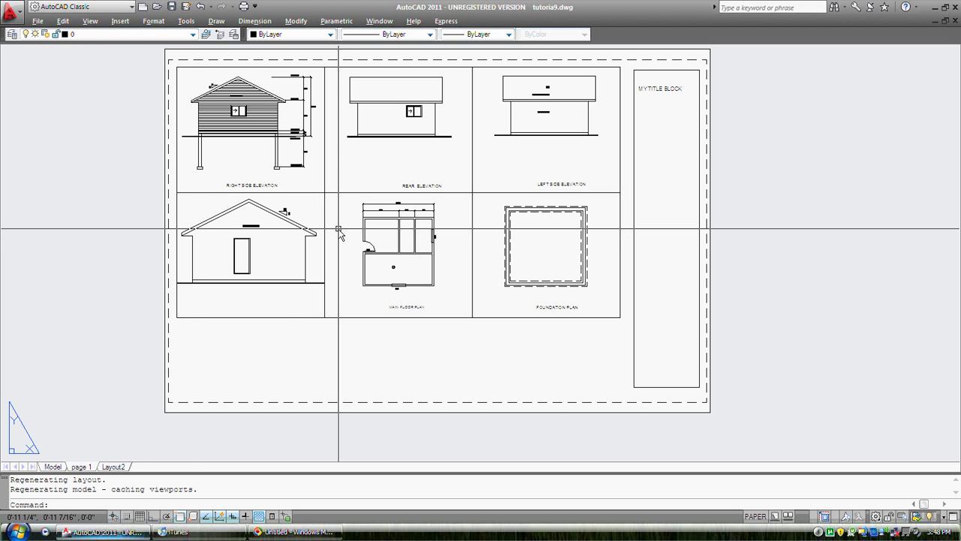
click(52, 467)
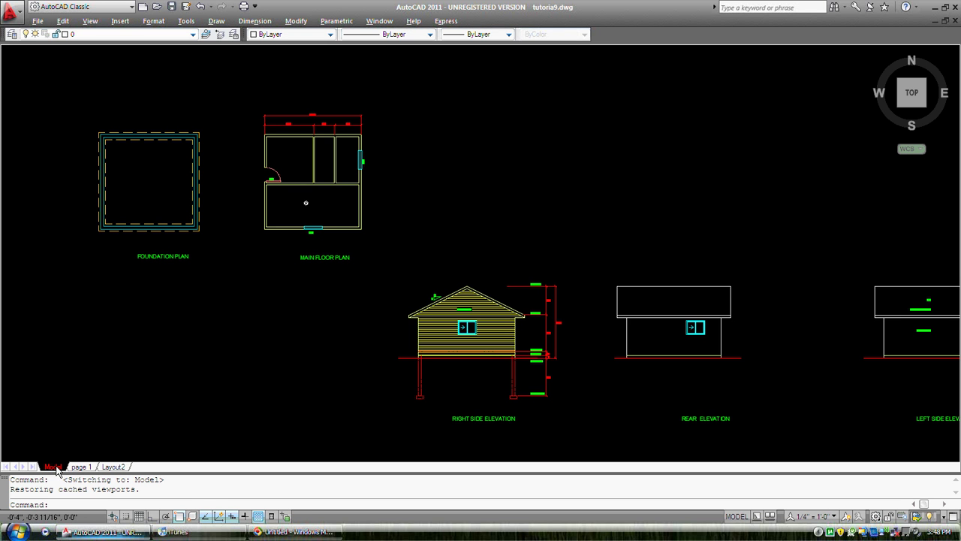
click(82, 467)
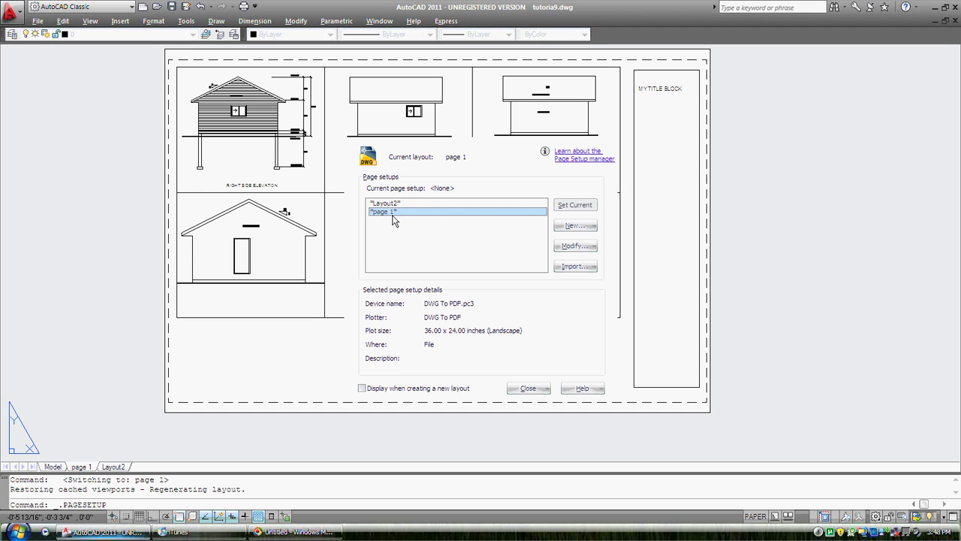
Open page 1's DWG To PDF, ARCH D page setup for modification
click(577, 246)
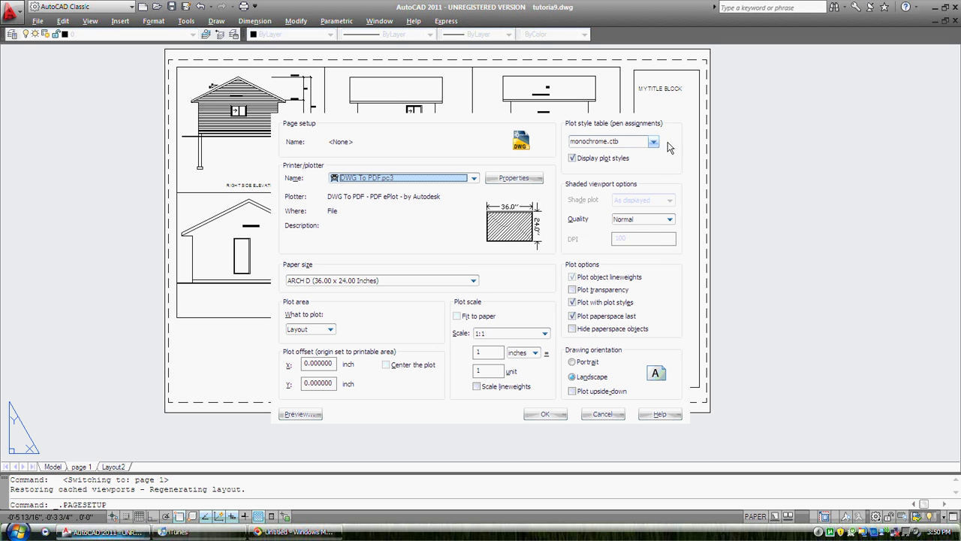
click(654, 143)
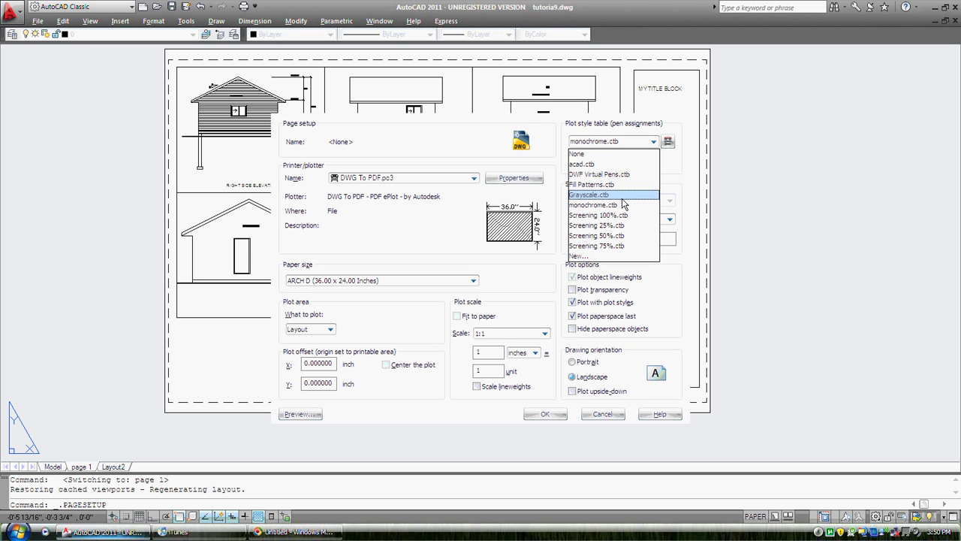
click(597, 207)
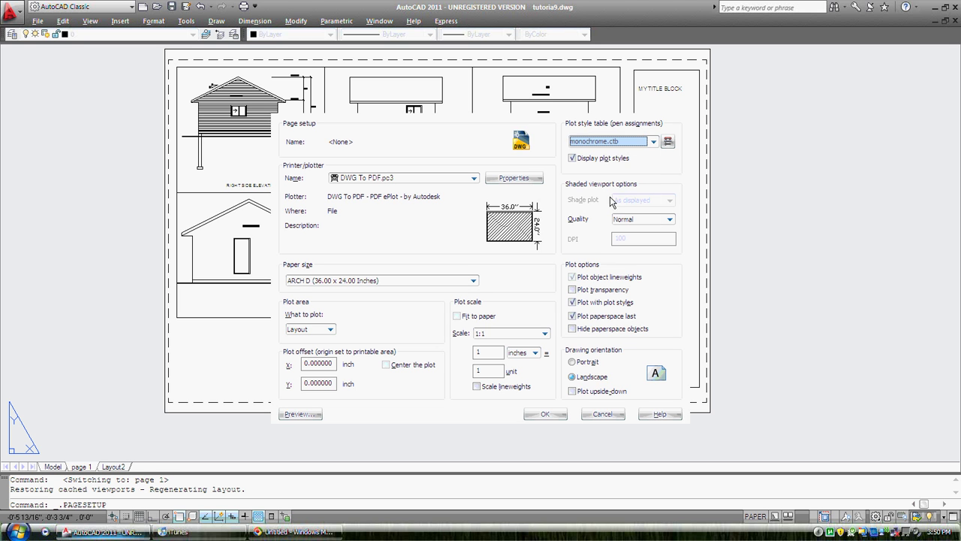
click(668, 143)
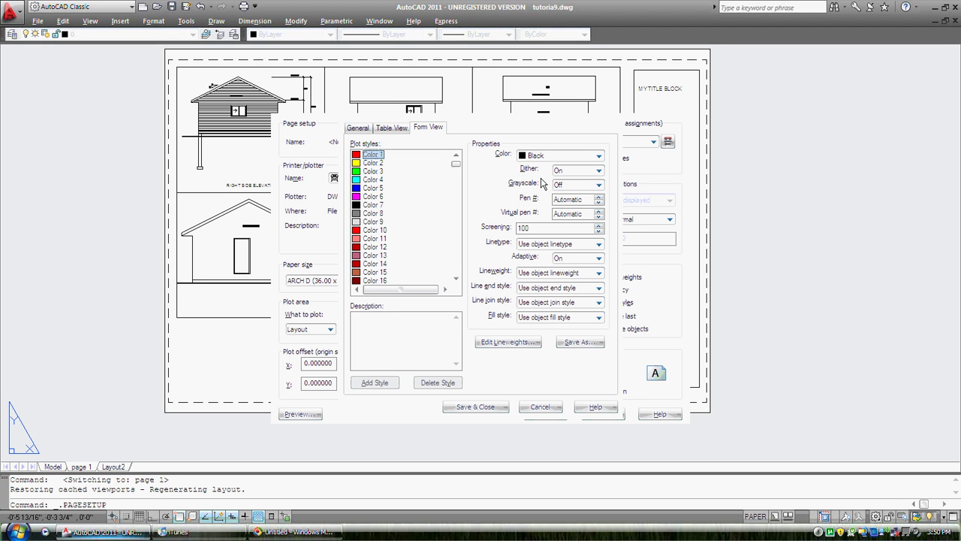
click(360, 197)
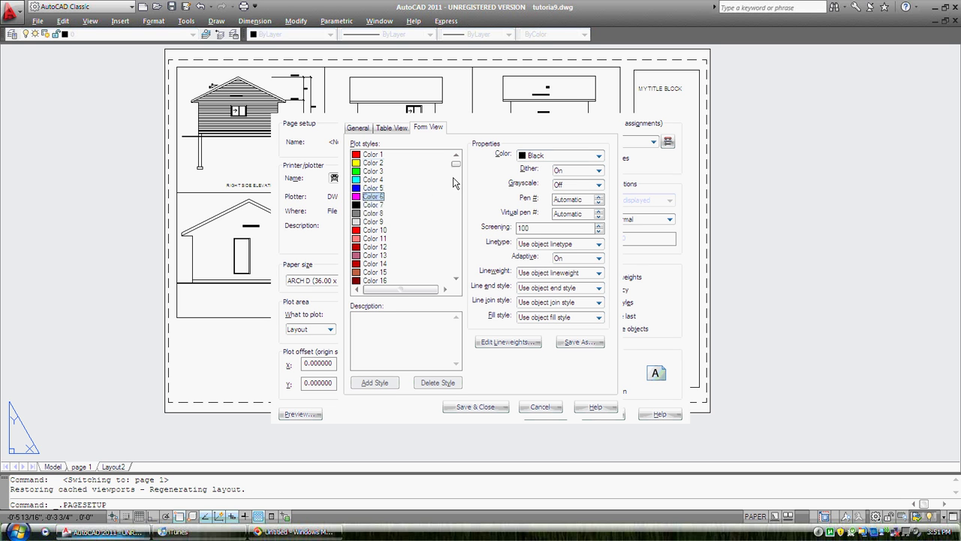
click(606, 91)
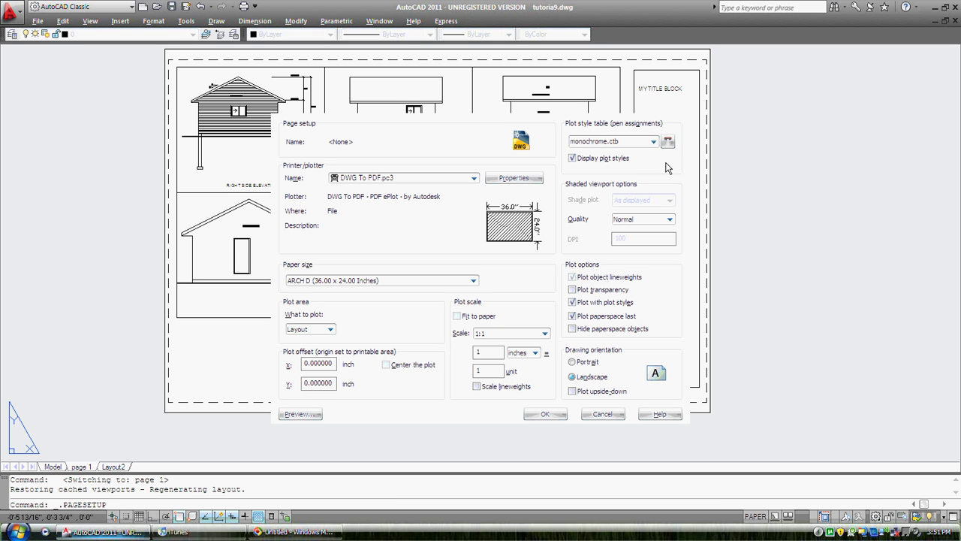
Turn off Display plot styles in the page 1 page setup and apply it
click(575, 159)
click(549, 415)
click(536, 390)
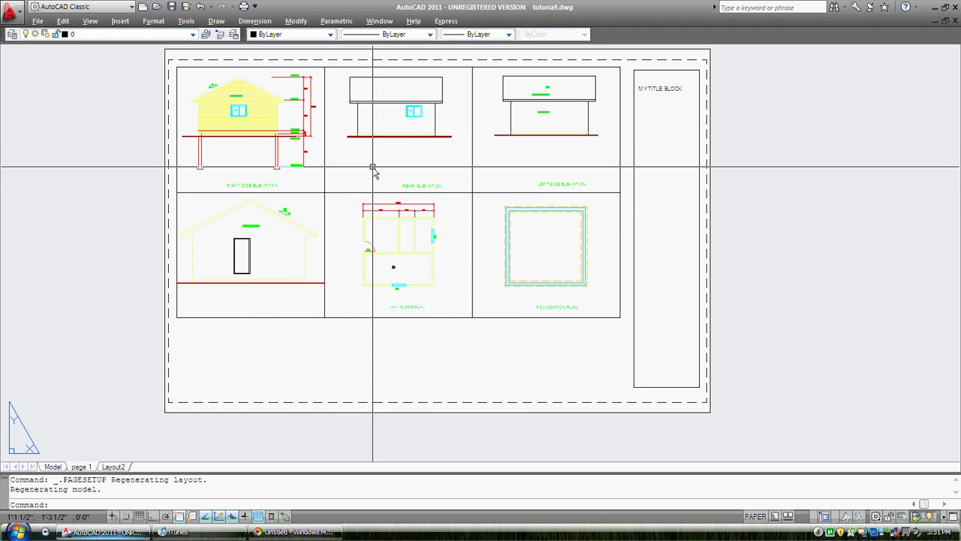
Turn Display plot styles back on for page 1 and apply the page setup
key(Return)
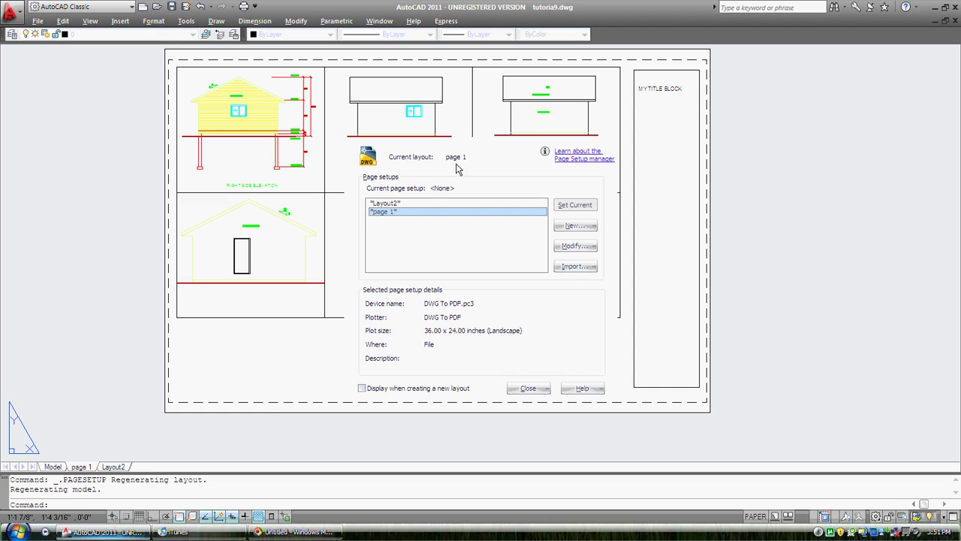
click(572, 246)
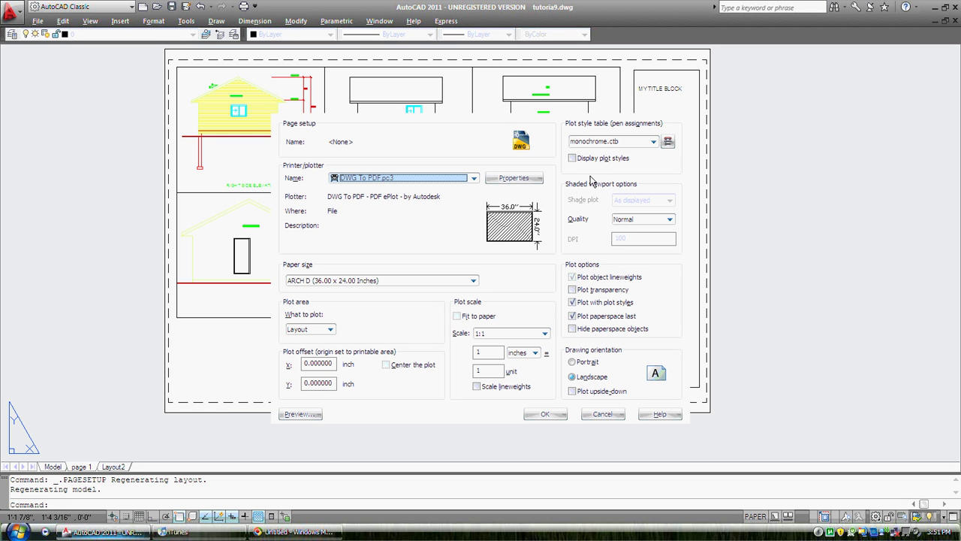
click(573, 159)
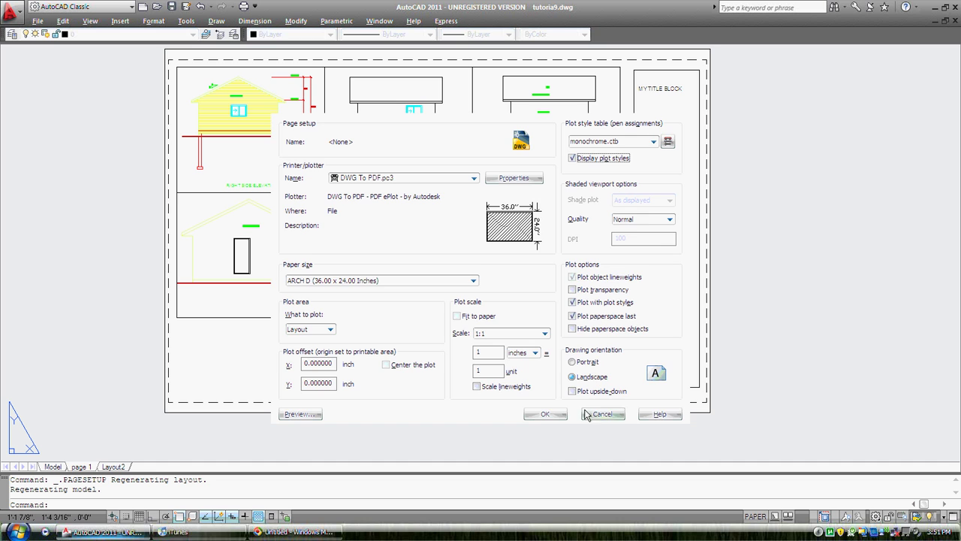
click(546, 417)
click(529, 391)
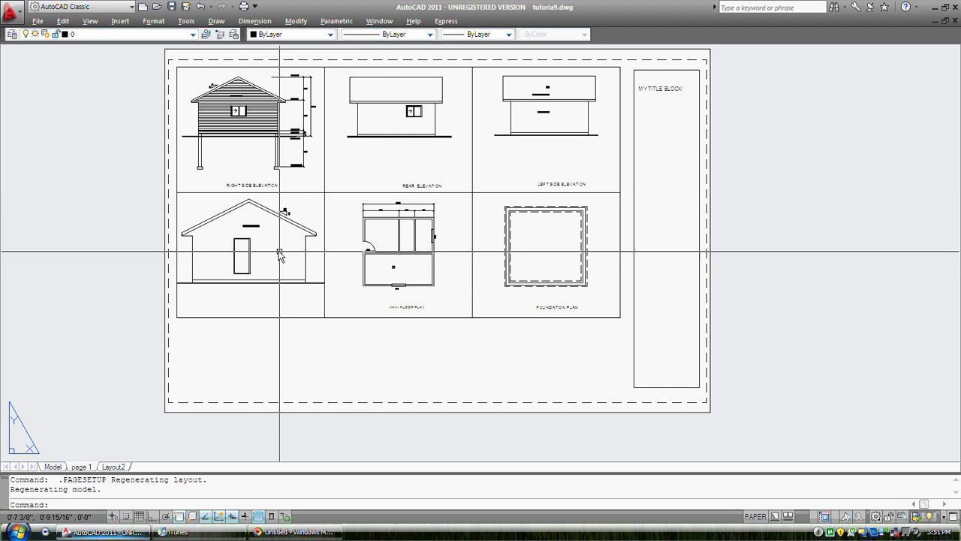
Zoom the page 1 layout and start the PLOT command with PP
scroll(334, 267, up, 3)
scroll(336, 267, down, 2)
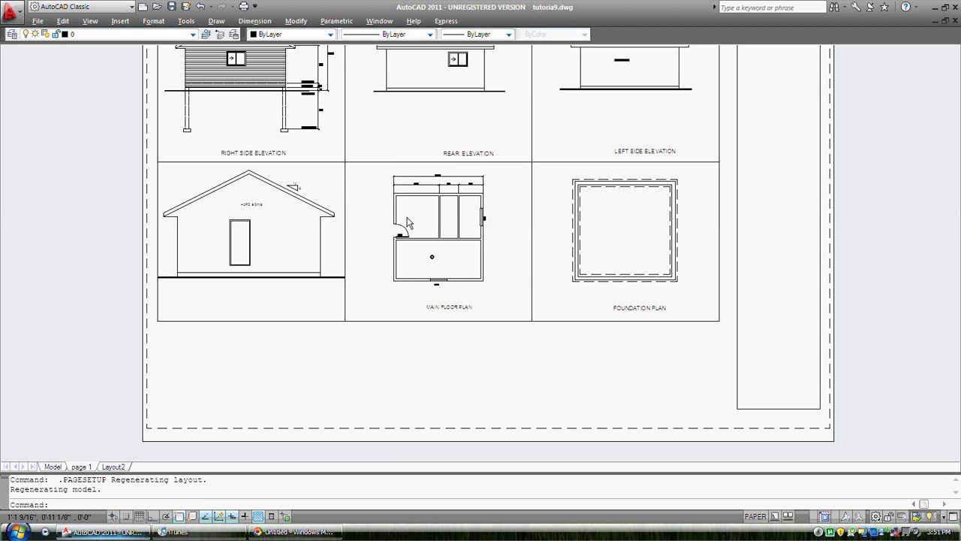
scroll(404, 210, down, 3)
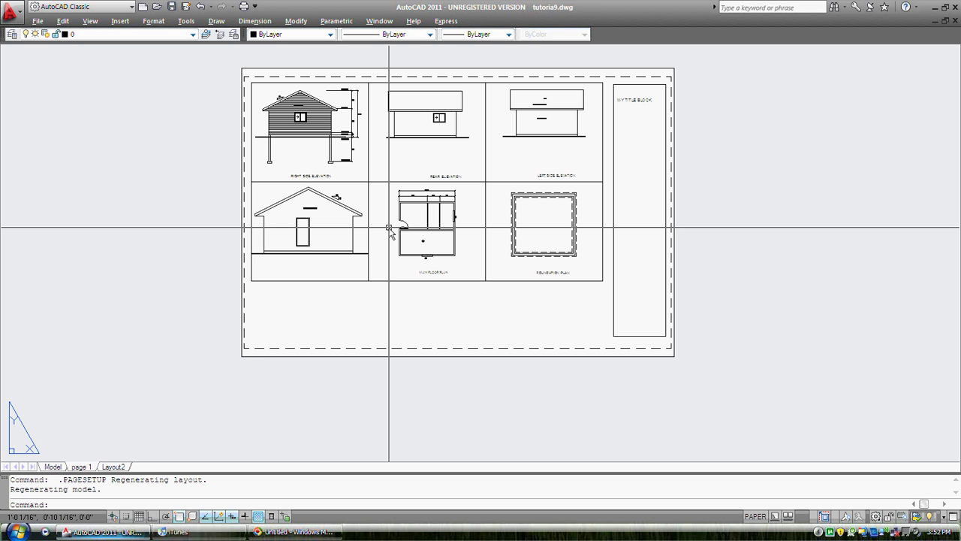
text(pp)
key(Return)
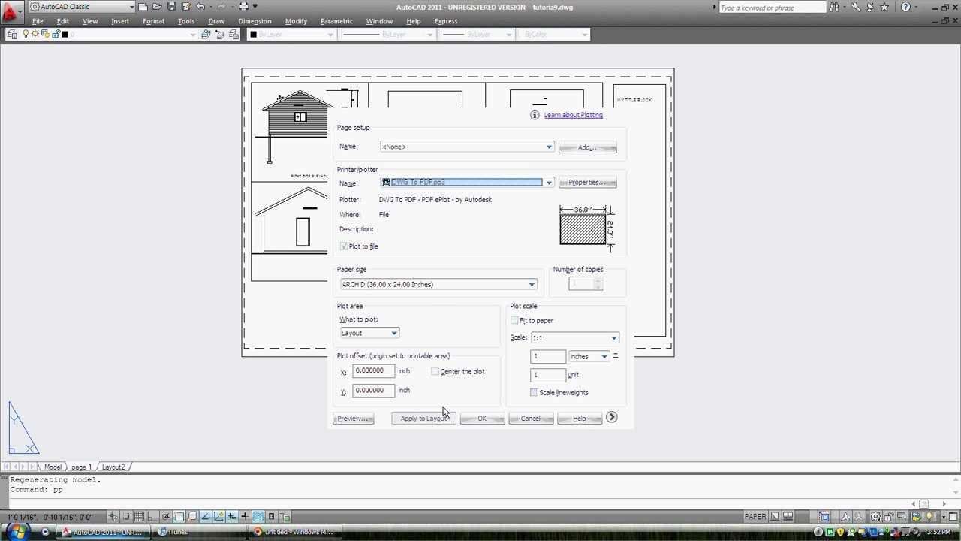
click(358, 417)
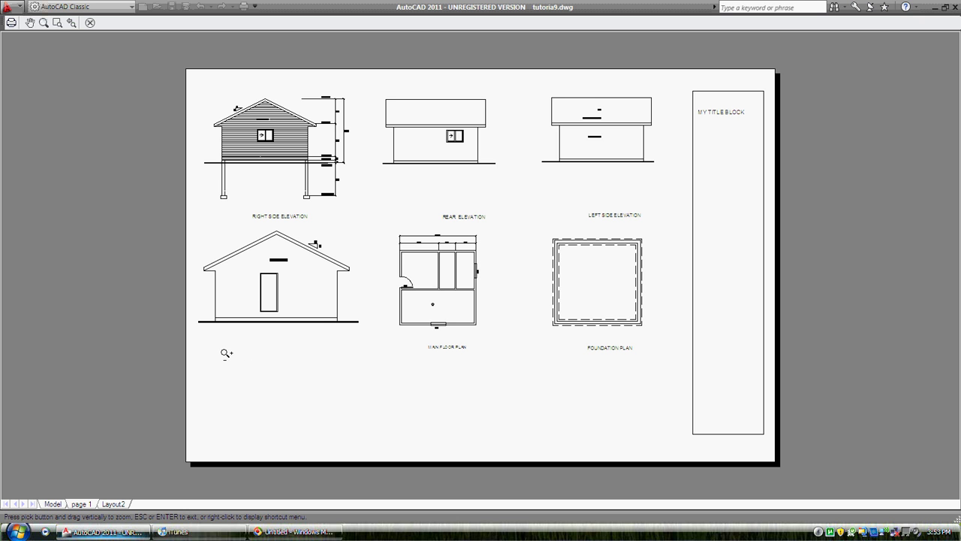
key(Escape)
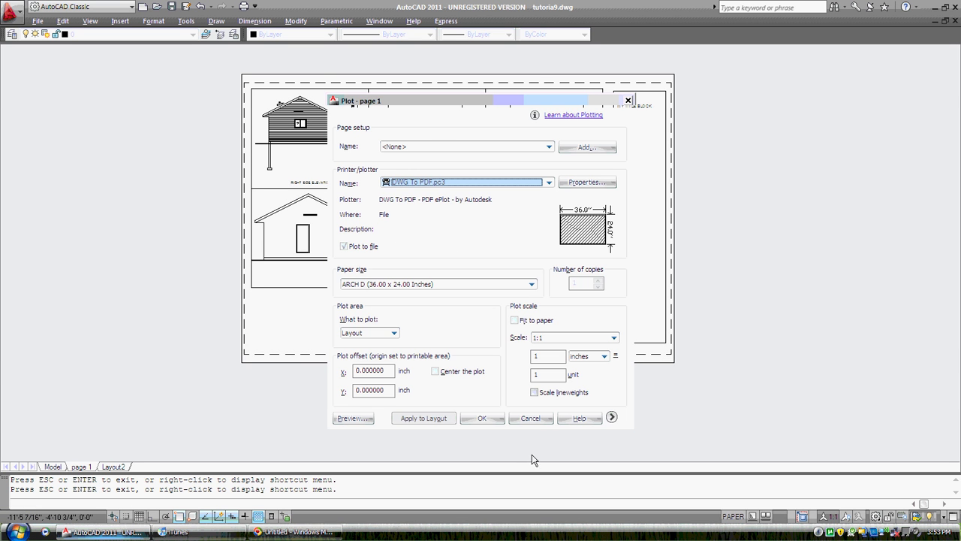
click(532, 419)
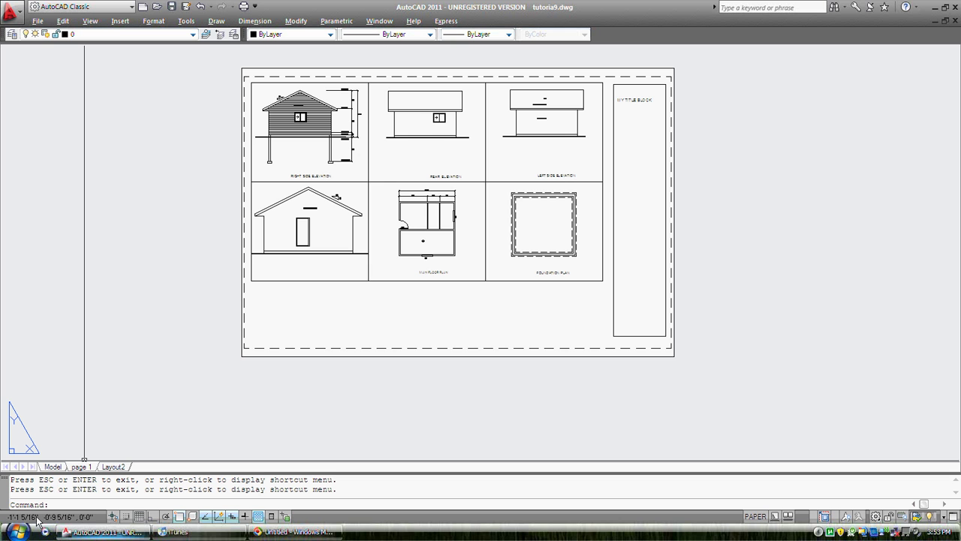
In model space, pan to the elevations and move the FRONT ELEVATION label higher
click(52, 467)
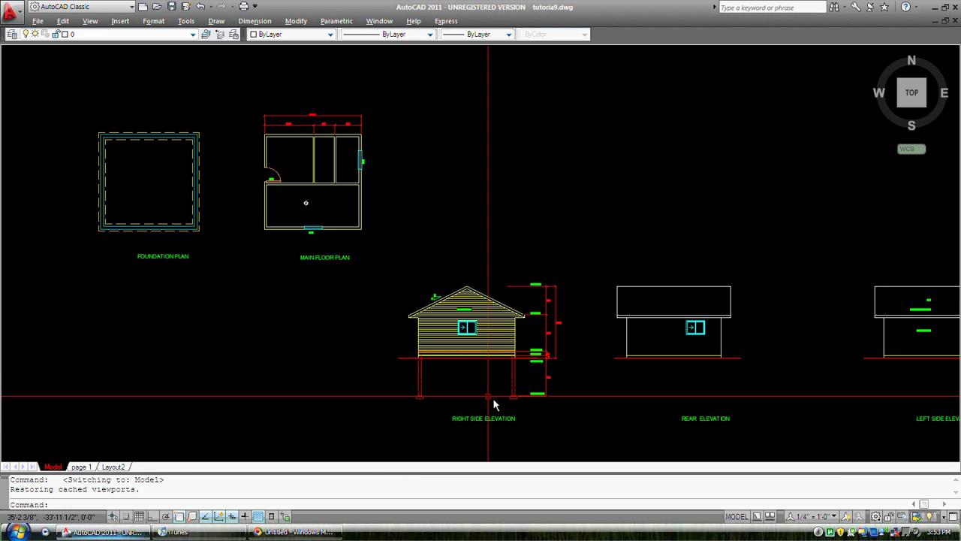
middle_drag(563, 400, 390, 401)
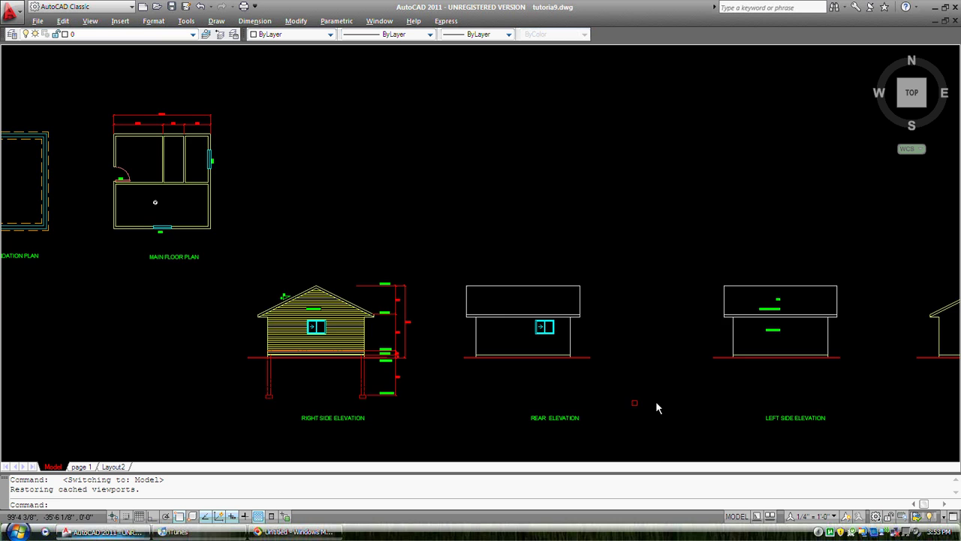
middle_drag(657, 402, 278, 401)
scroll(583, 441, up, 2)
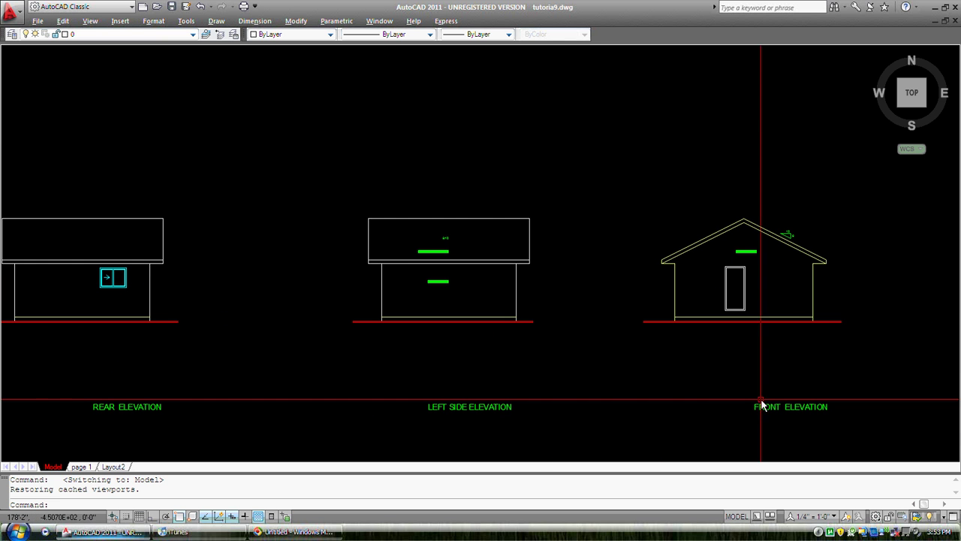
text(m)
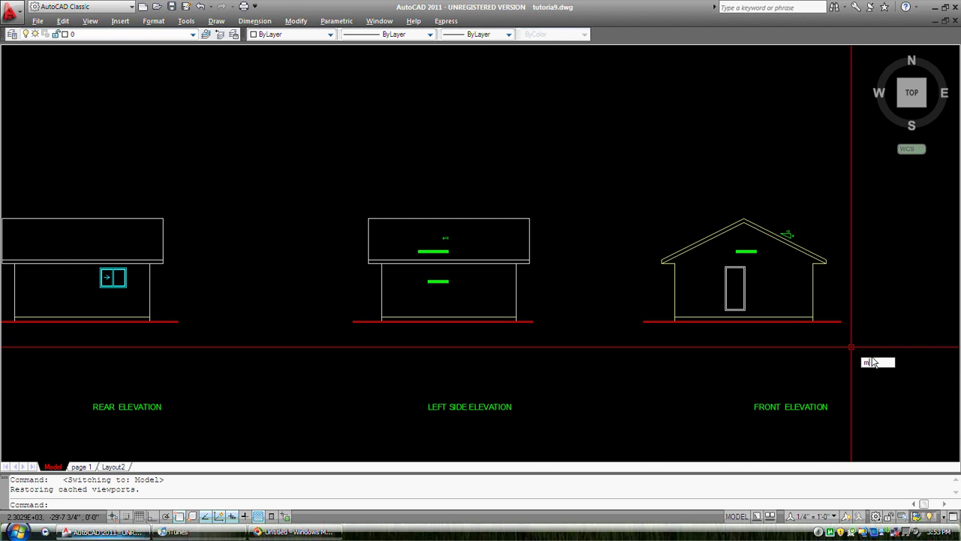
key(Return)
click(818, 412)
key(Return)
click(854, 411)
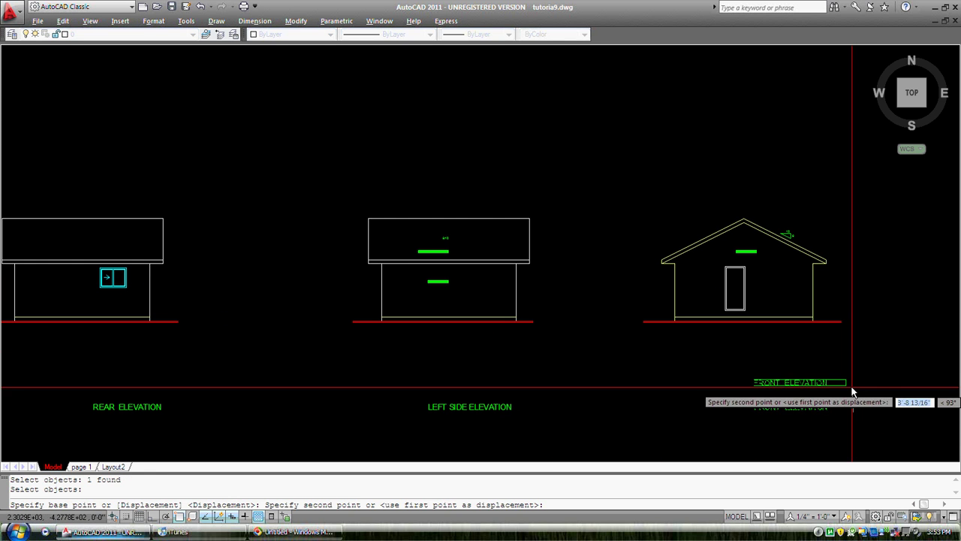
click(851, 368)
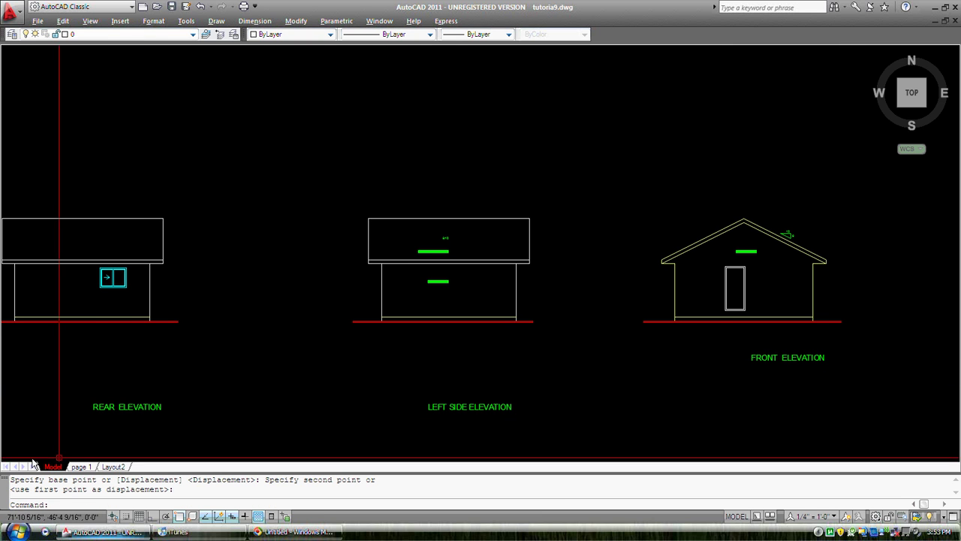
Reposition the FRONT ELEVATION label just under the front elevation house and check it on page 1
click(87, 467)
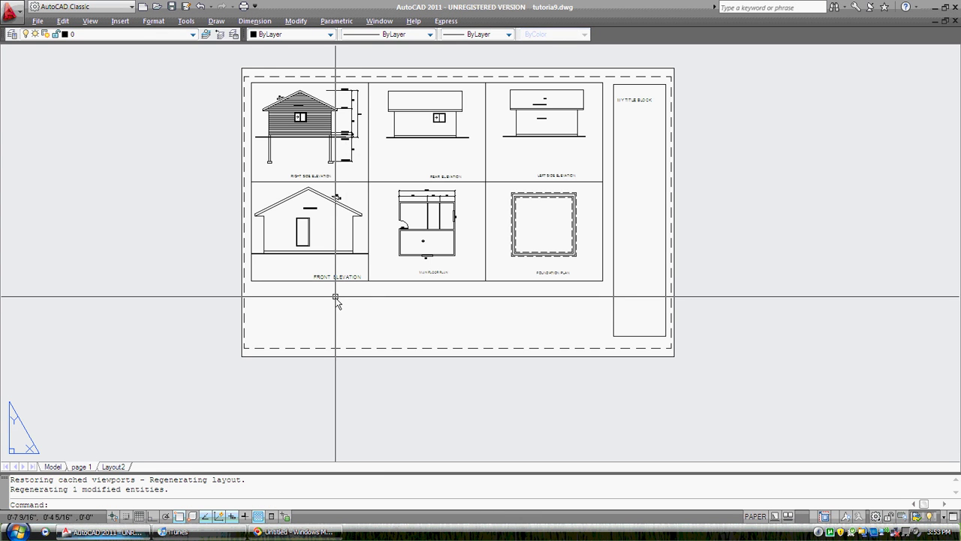
click(58, 467)
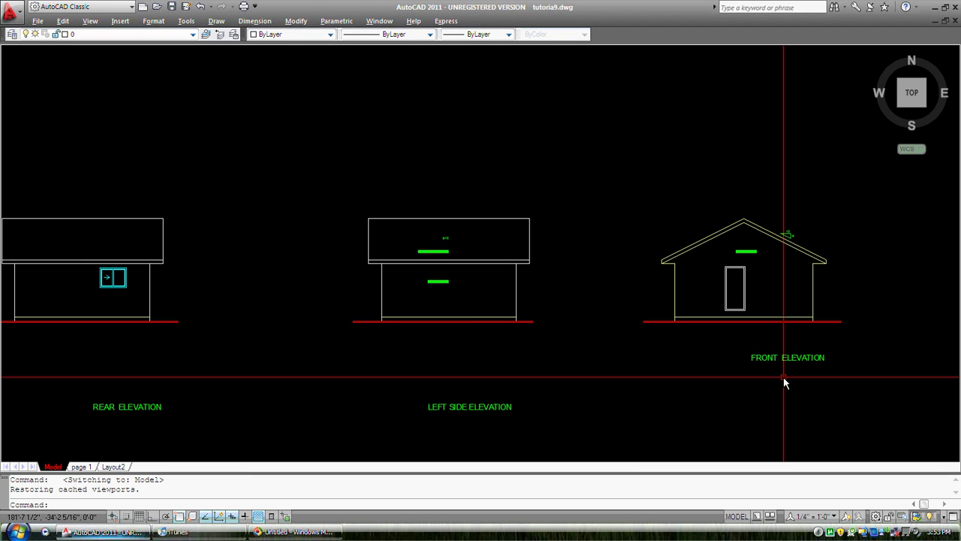
text(m)
key(Return)
click(824, 350)
click(783, 367)
key(Return)
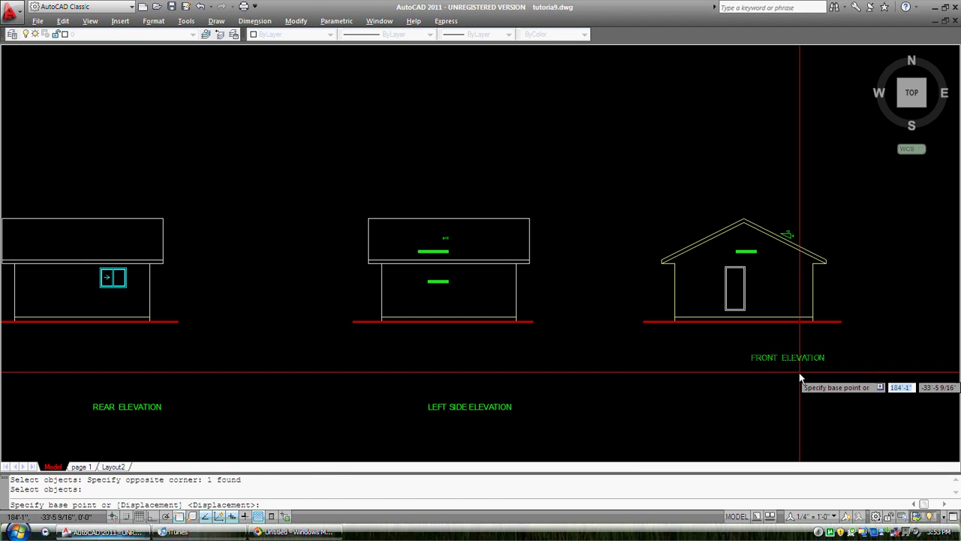
click(800, 378)
click(792, 363)
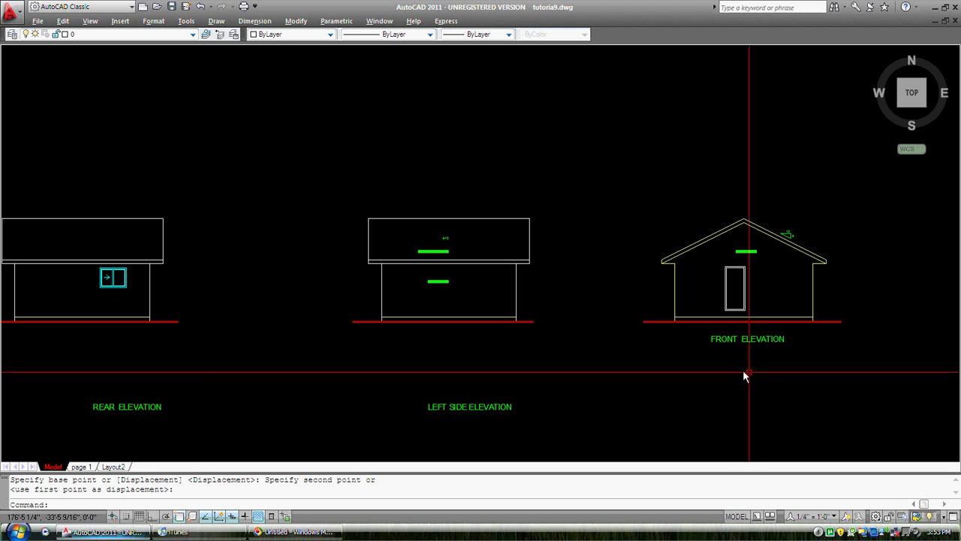
click(81, 467)
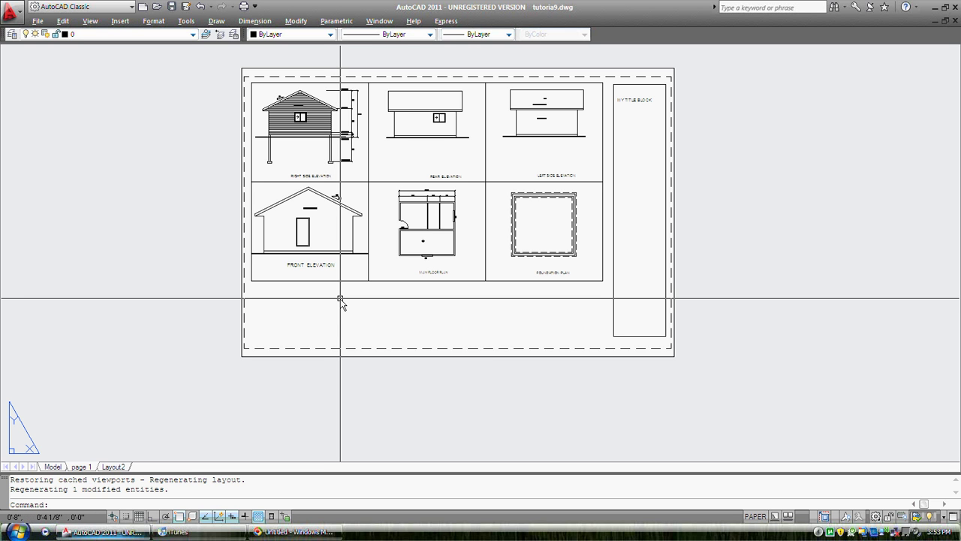
Through the front elevation viewport (MS), move the FRONT ELEVATION label slightly lower
text(ms)
key(Return)
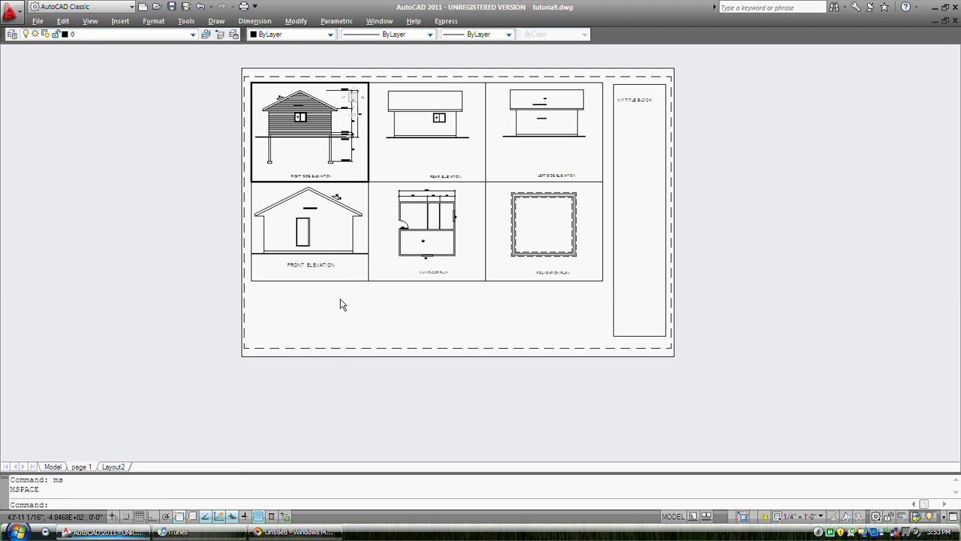
click(315, 251)
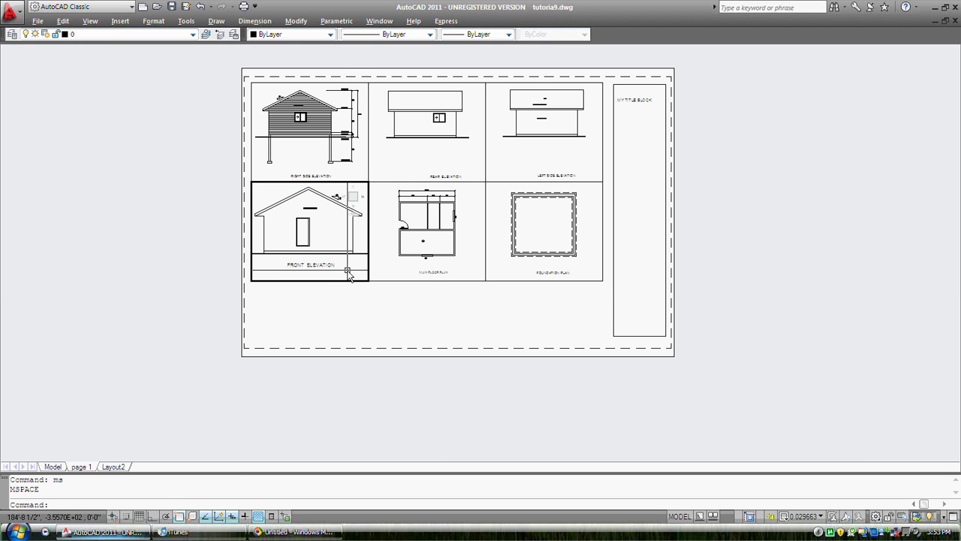
text(m)
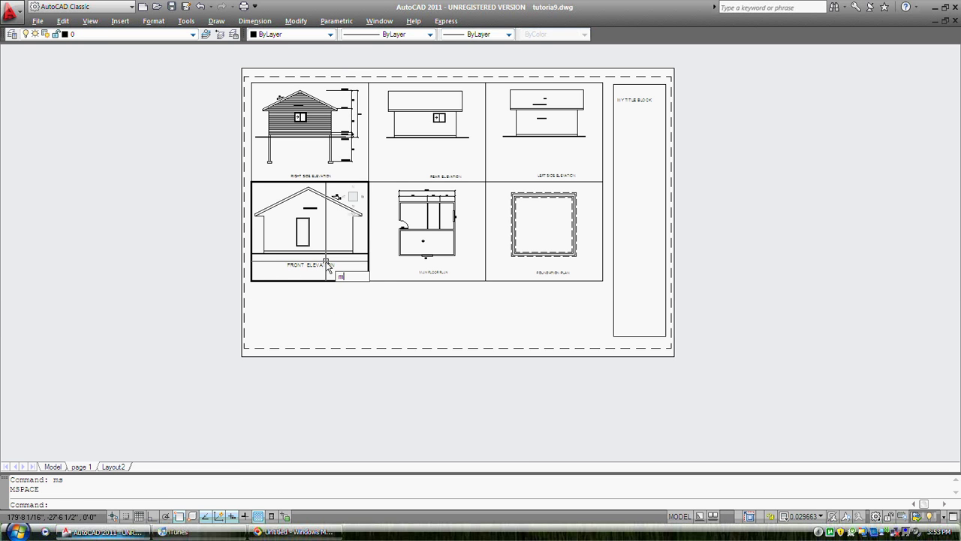
key(Return)
click(324, 264)
key(Return)
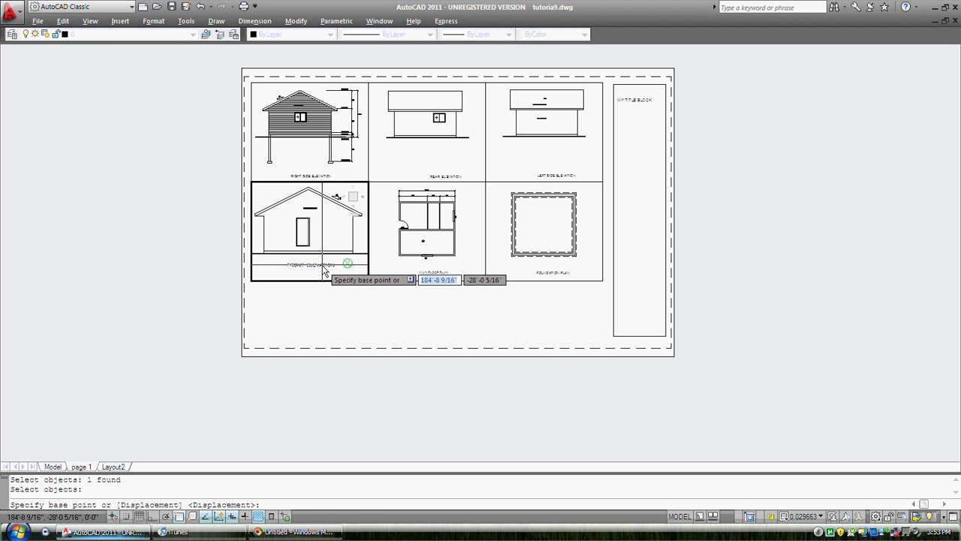
click(324, 268)
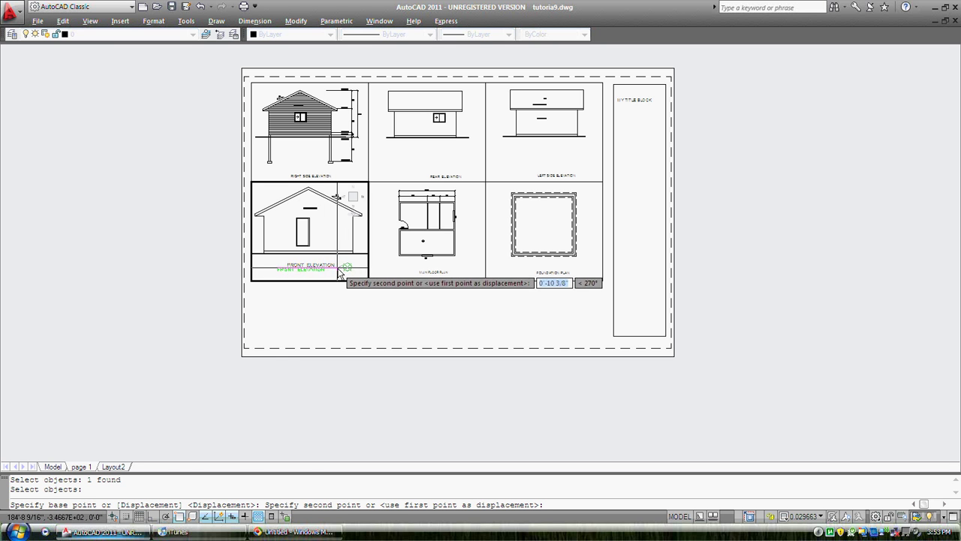
click(327, 276)
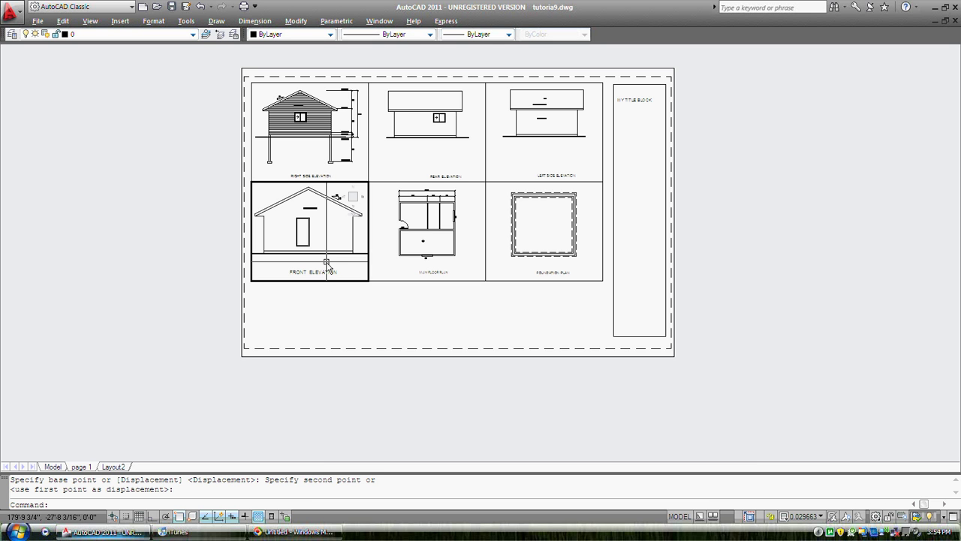
Return to paper space and plot page 1 with DWG To PDF.pc3
text(ps)
key(Return)
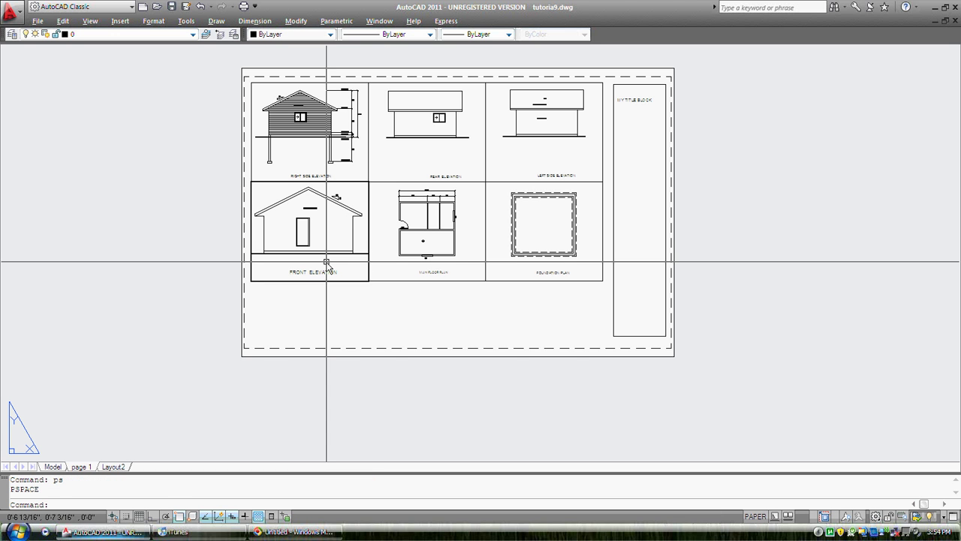
text(pp)
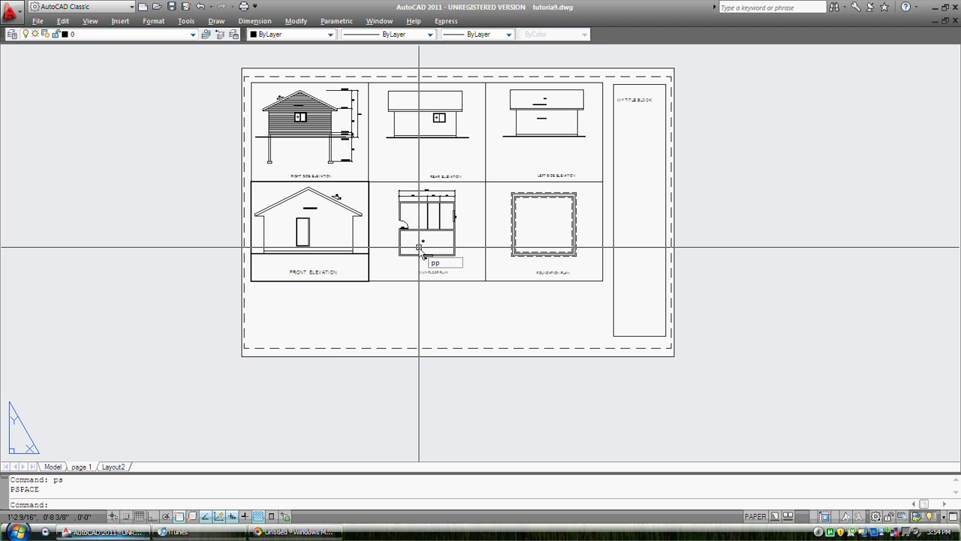
key(Return)
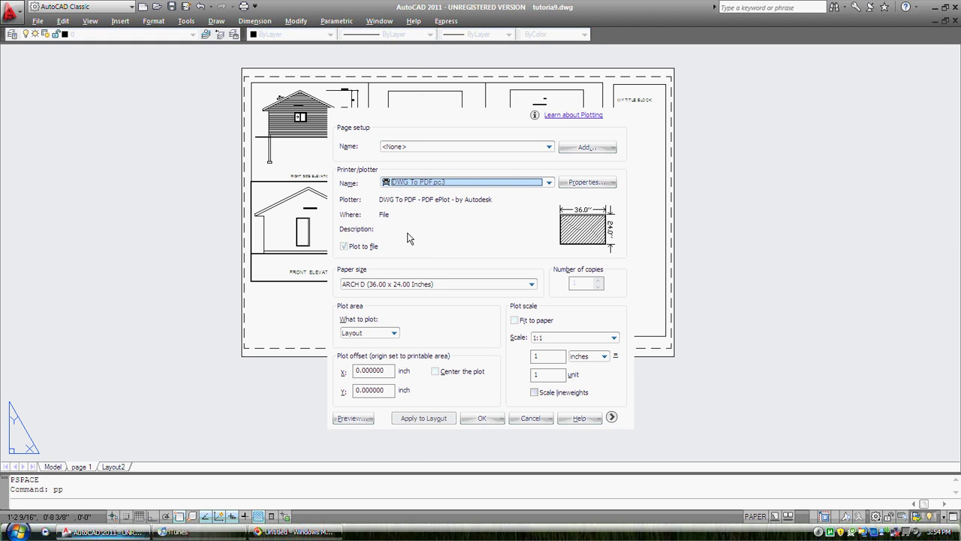
click(485, 420)
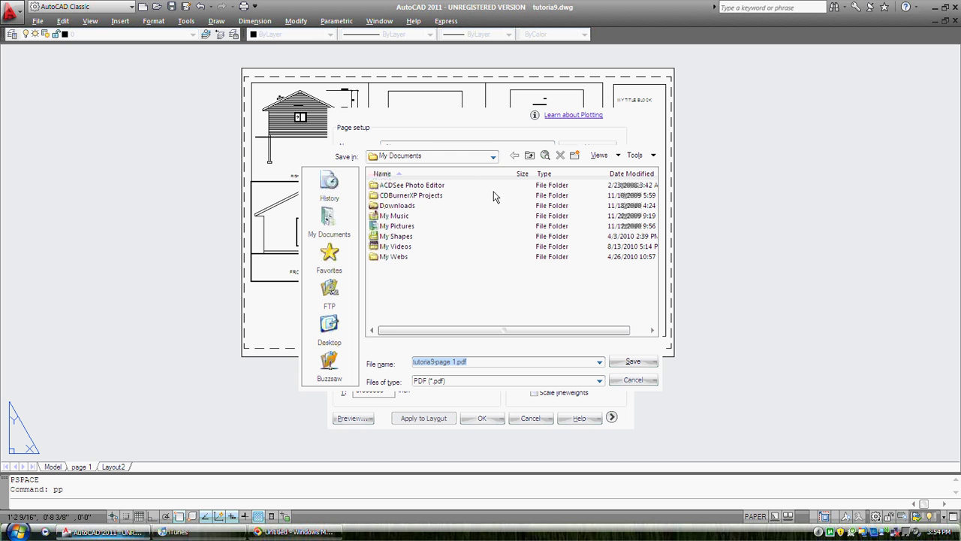
Choose the Desktop as the save location for the plot file
click(493, 156)
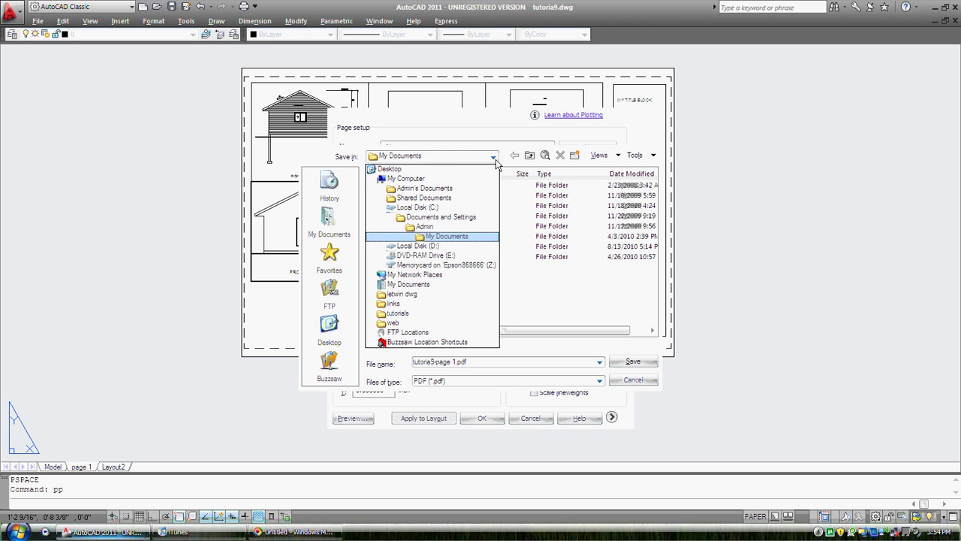
click(398, 173)
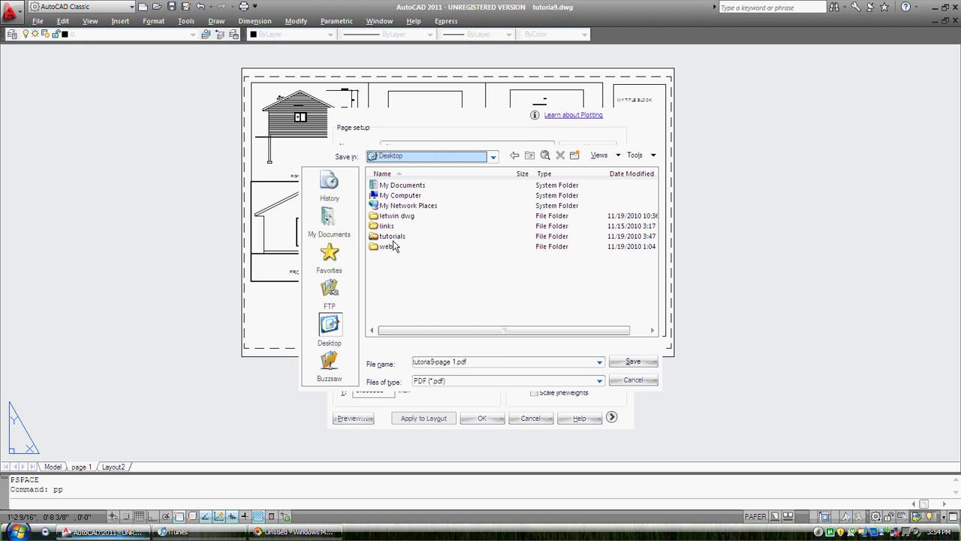
double_click(394, 236)
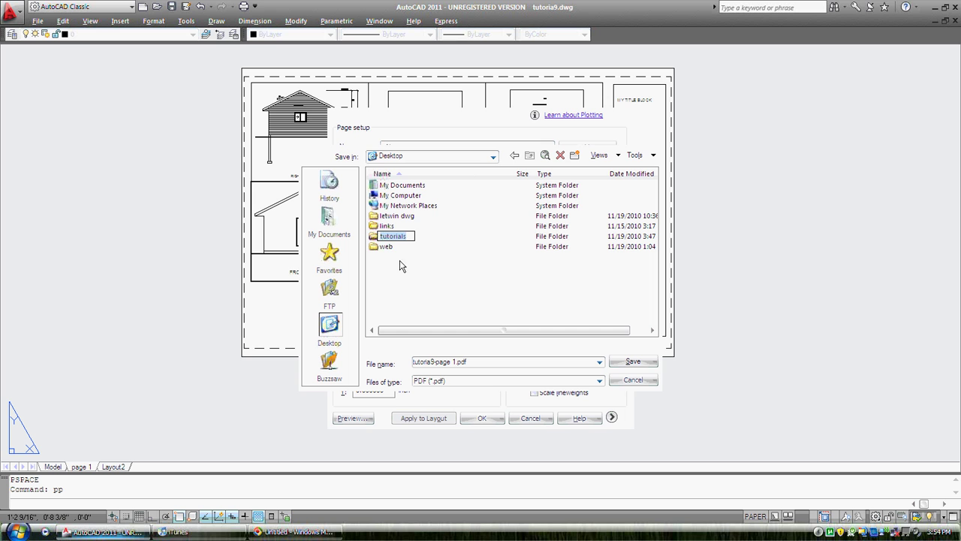
click(375, 237)
click(383, 240)
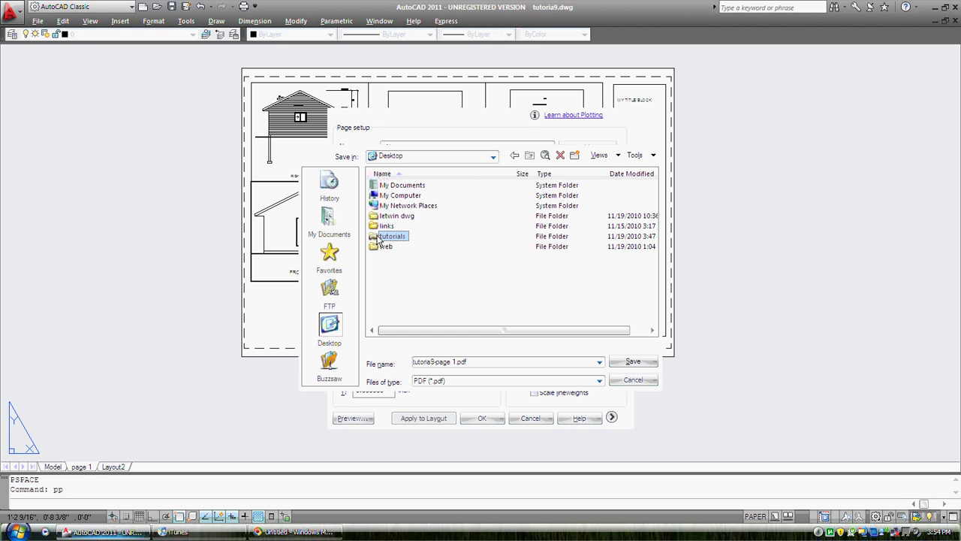
click(451, 261)
click(391, 236)
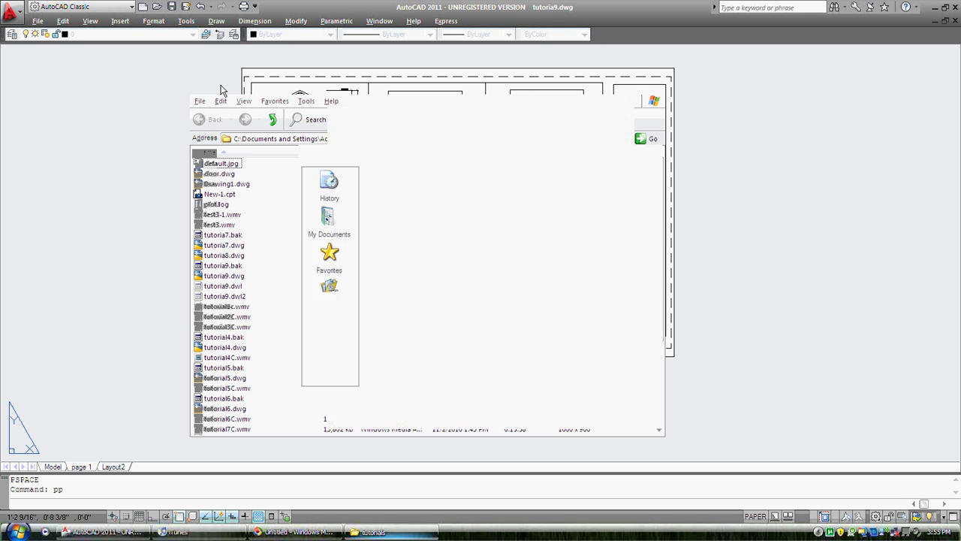
click(644, 65)
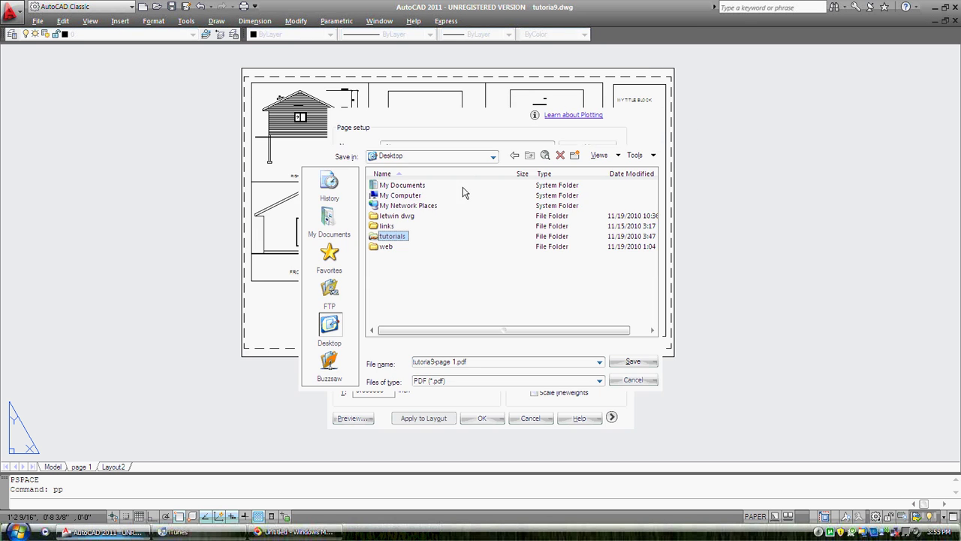
Name the plot file drawing1.pdf and save it
click(456, 362)
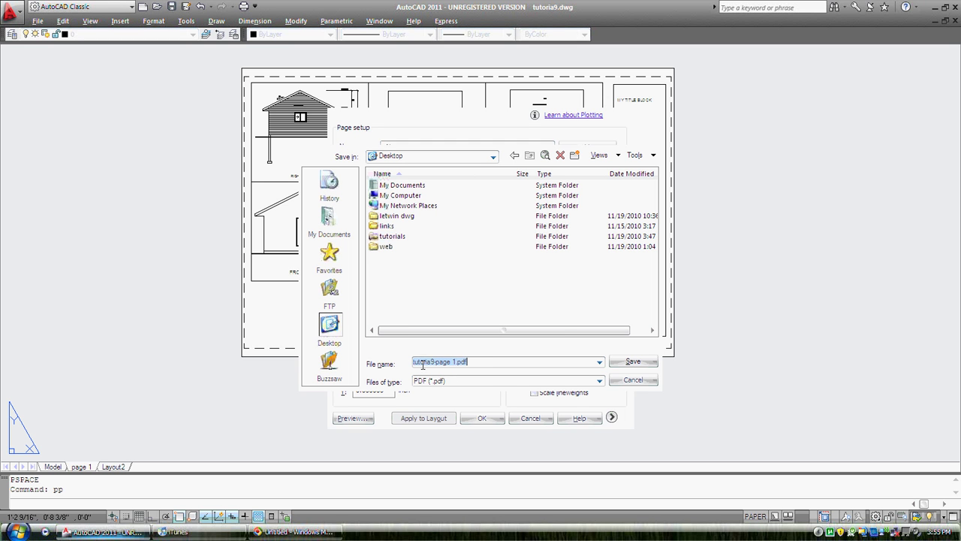
click(456, 362)
drag(456, 362, 379, 367)
text(drawing1)
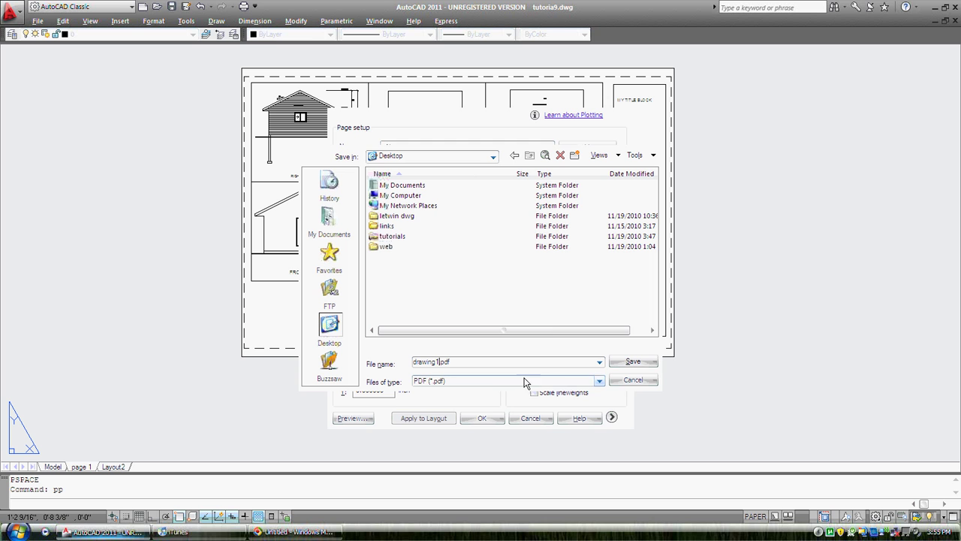
click(633, 362)
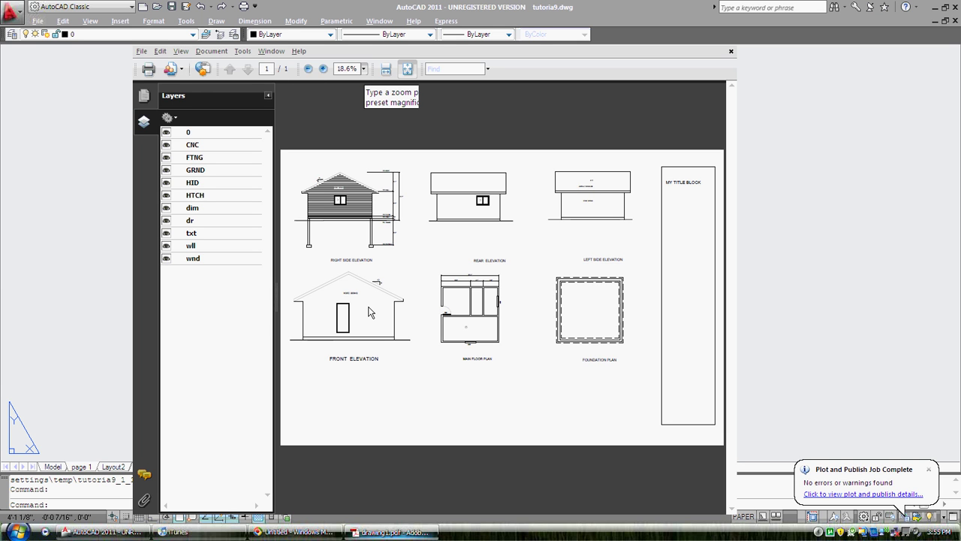
View drawing1.pdf maximized at 100%, scroll through the elevations and main floor plan, then close Reader
key(ctrl+1)
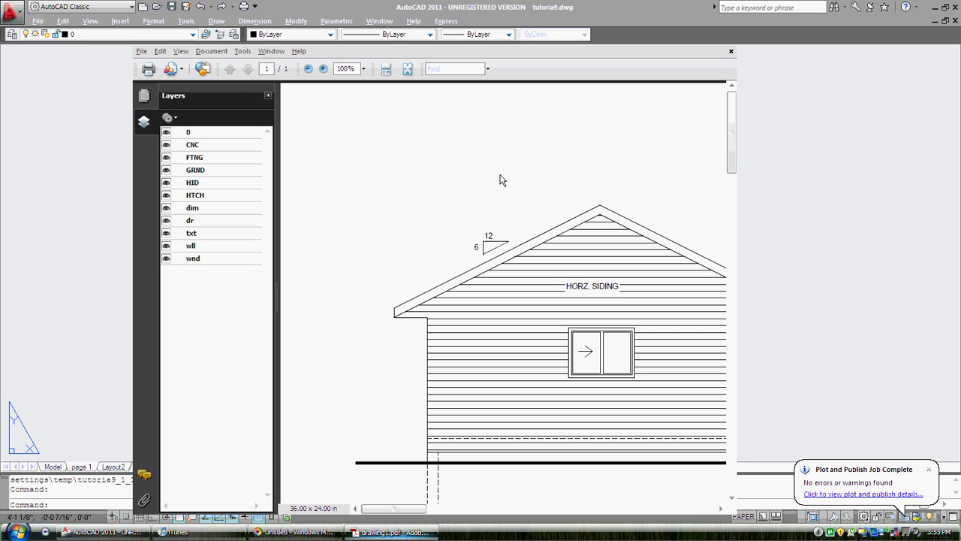
mouse_move(731, 147)
mouse_down()
mouse_move(731, 182)
mouse_move(731, 148)
mouse_up()
double_click(704, 30)
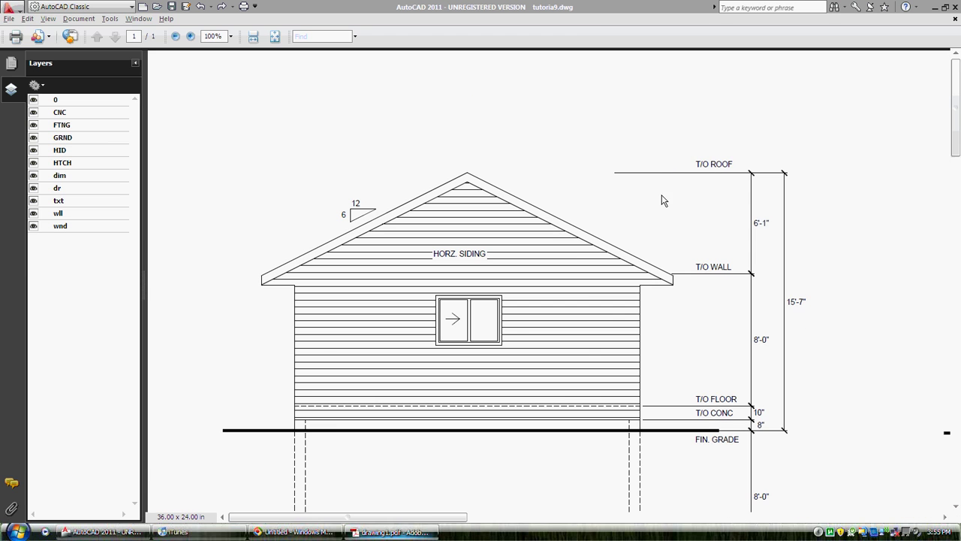
mouse_move(955, 133)
mouse_down()
mouse_move(958, 362)
mouse_move(959, 255)
mouse_move(929, 161)
mouse_up()
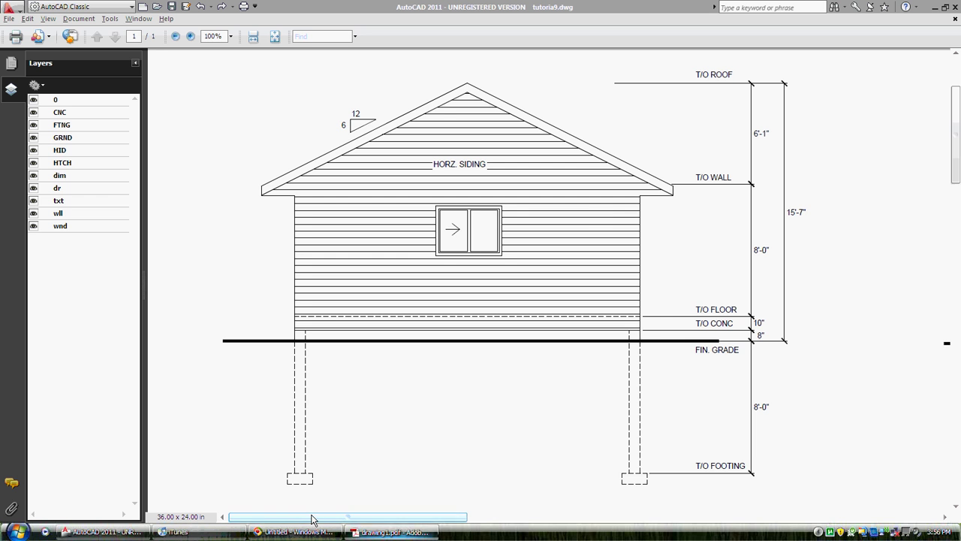
mouse_move(311, 515)
mouse_down()
mouse_move(799, 527)
mouse_move(579, 522)
mouse_up()
click(960, 323)
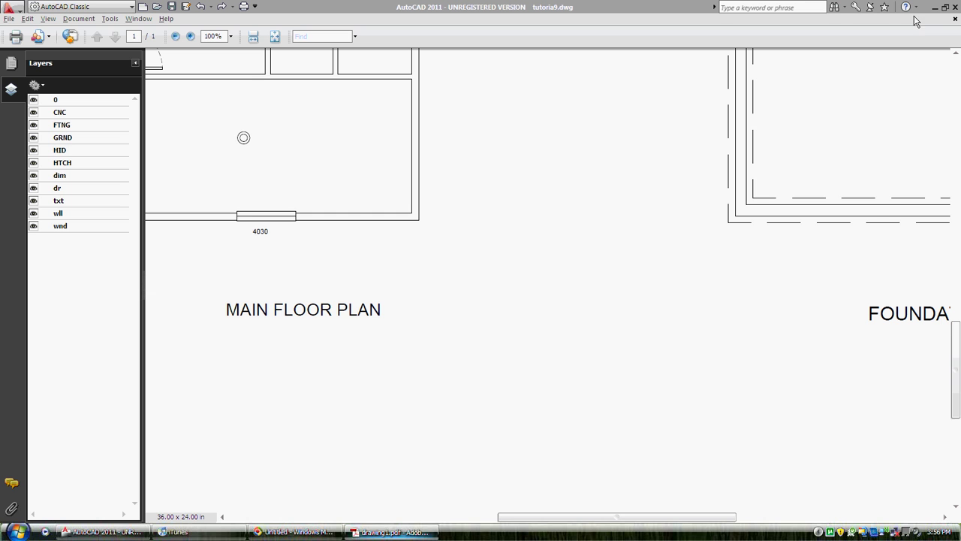
click(954, 6)
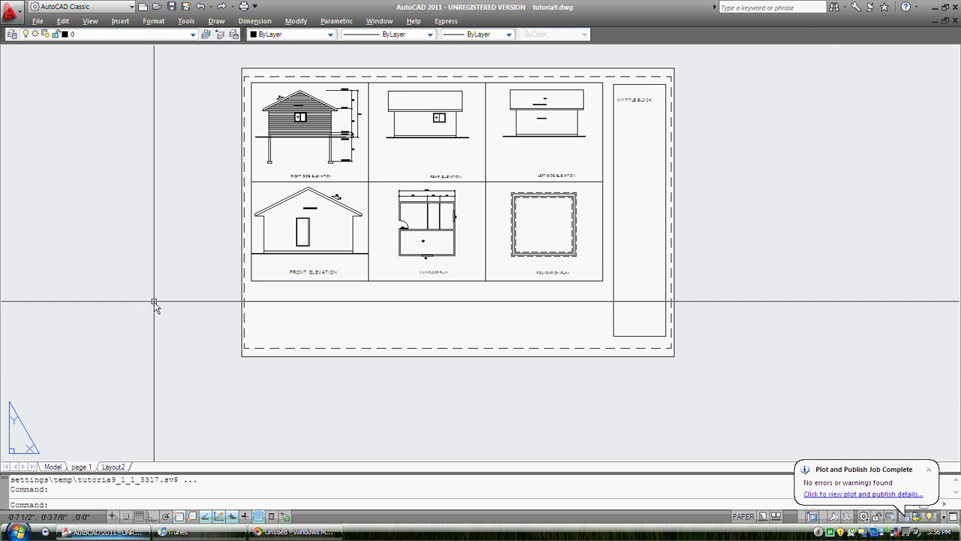
Switch to Model space and pan/zoom until all six house views and the website text show
click(53, 466)
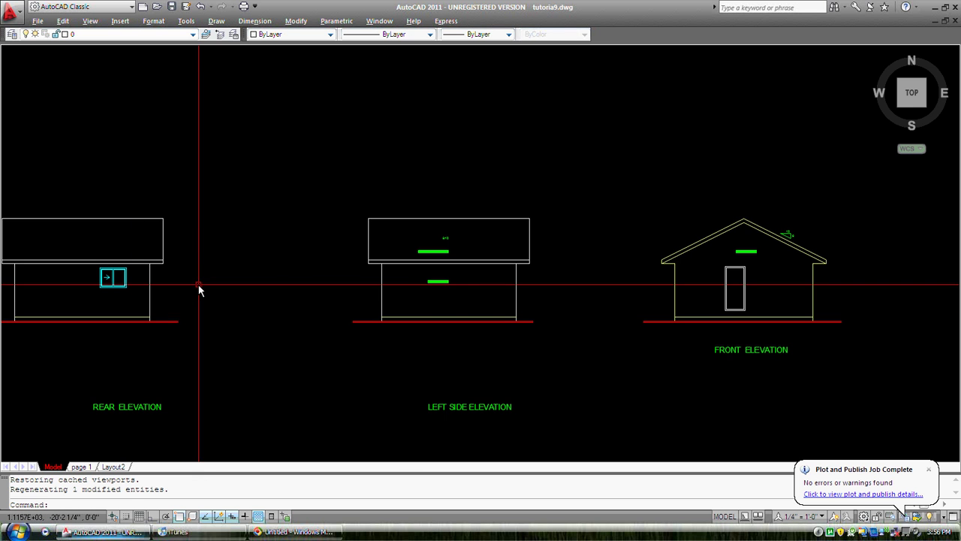
middle_drag(198, 285, 343, 262)
scroll(221, 255, down, 4)
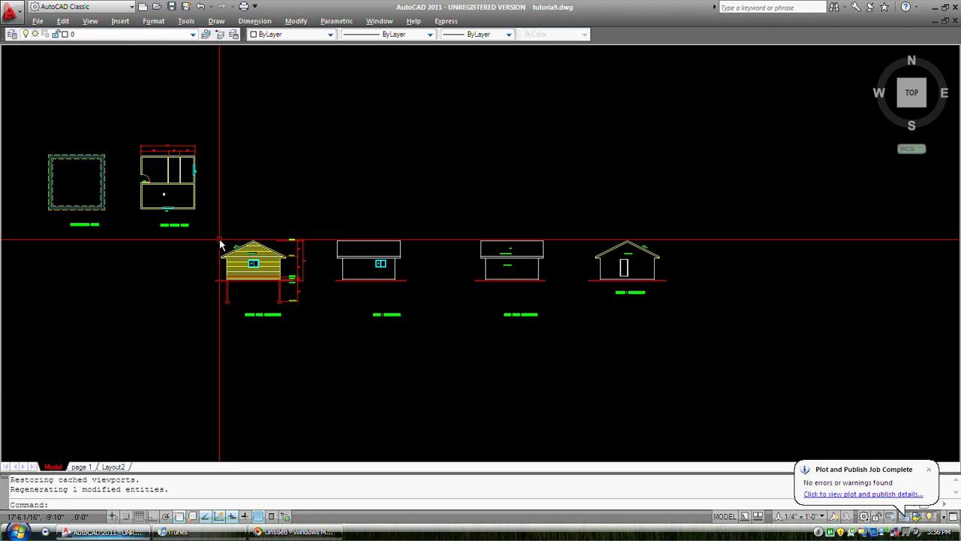
scroll(309, 231, up, 1)
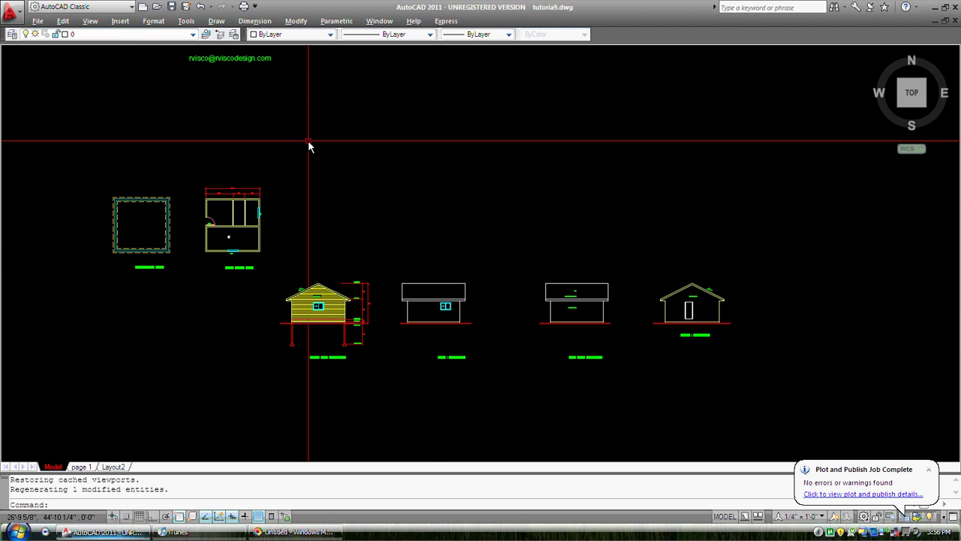
middle_drag(308, 145, 420, 271)
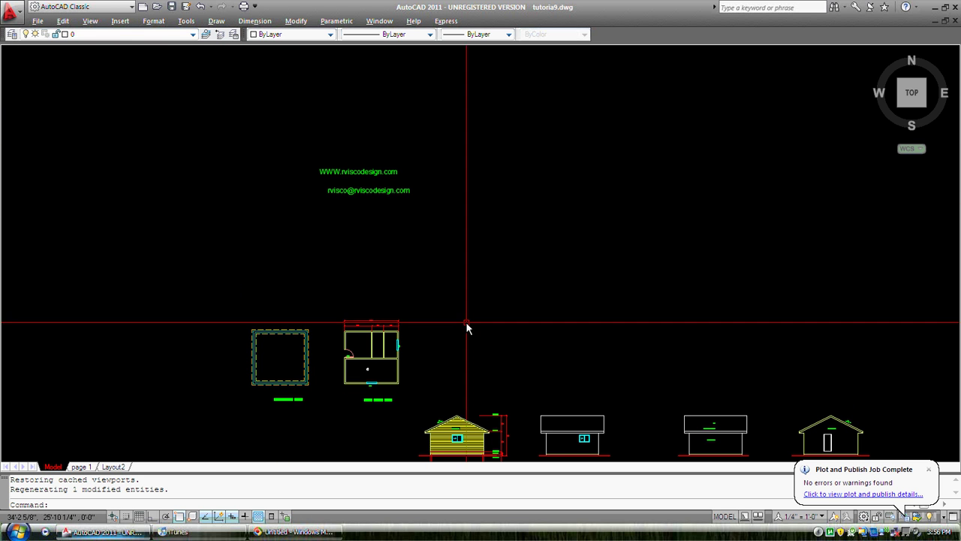
middle_drag(517, 381, 391, 239)
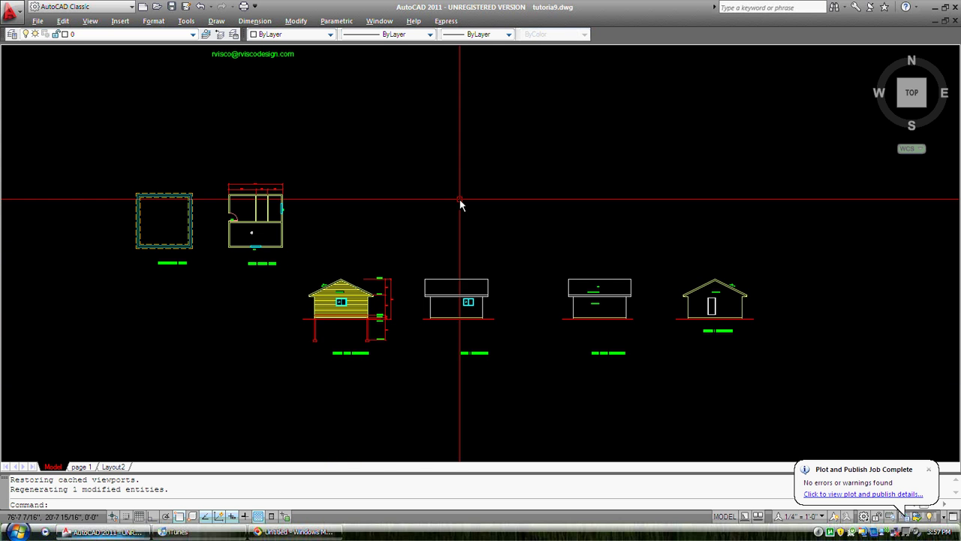
scroll(317, 176, down, 1)
middle_drag(391, 208, 509, 284)
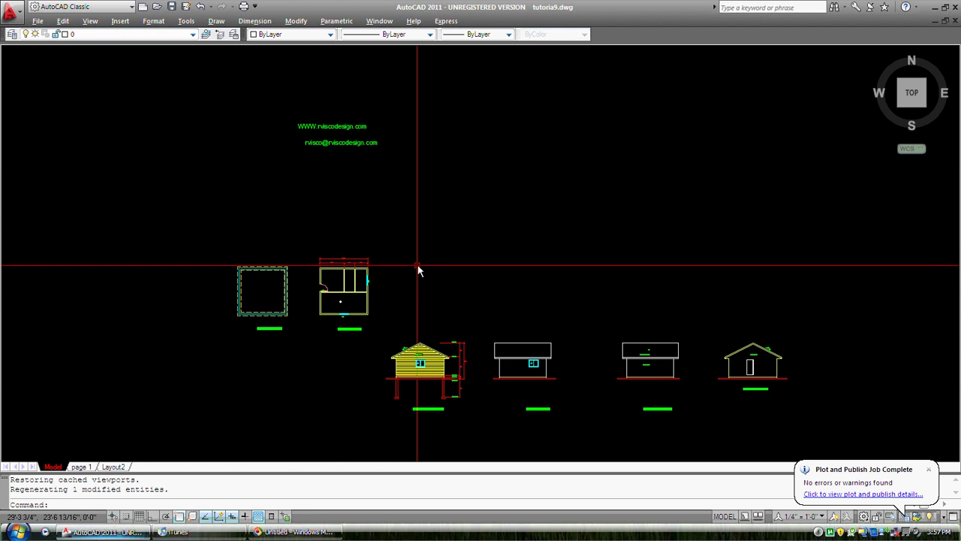
Zoom window (Z) tightly around the designer's website and contact text
text(z)
key(Return)
click(275, 152)
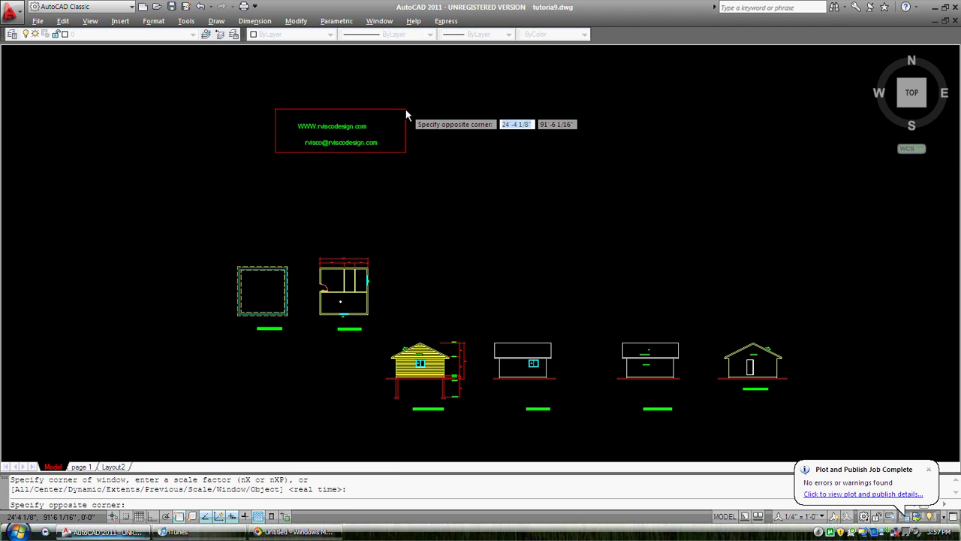
click(406, 110)
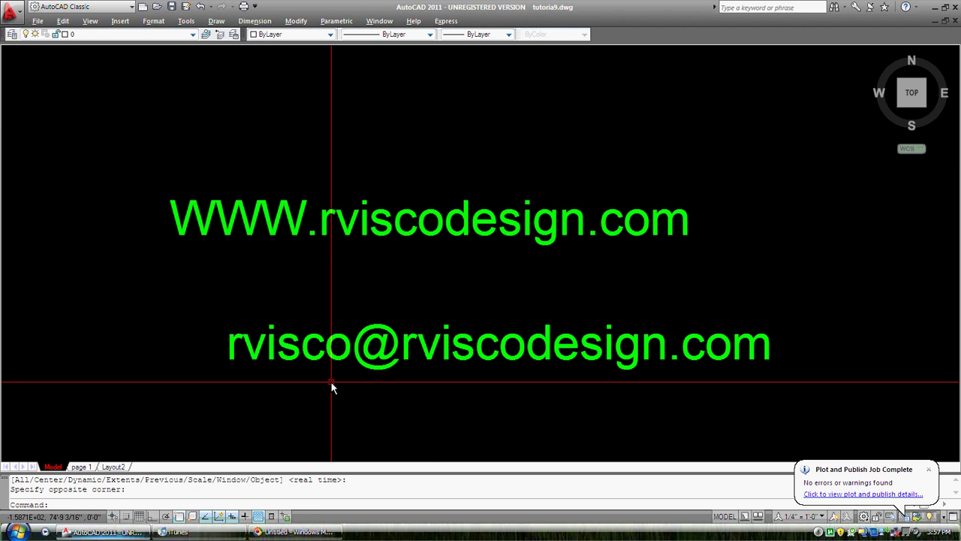